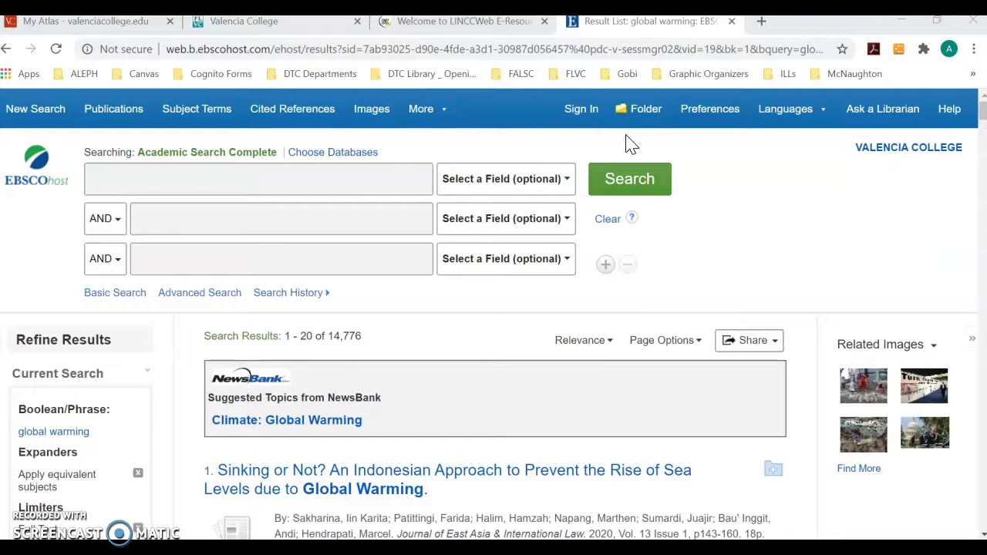
# Sign in to the EBSCOhost account with the account's e-mail username and password
pyautogui.click(580, 115)
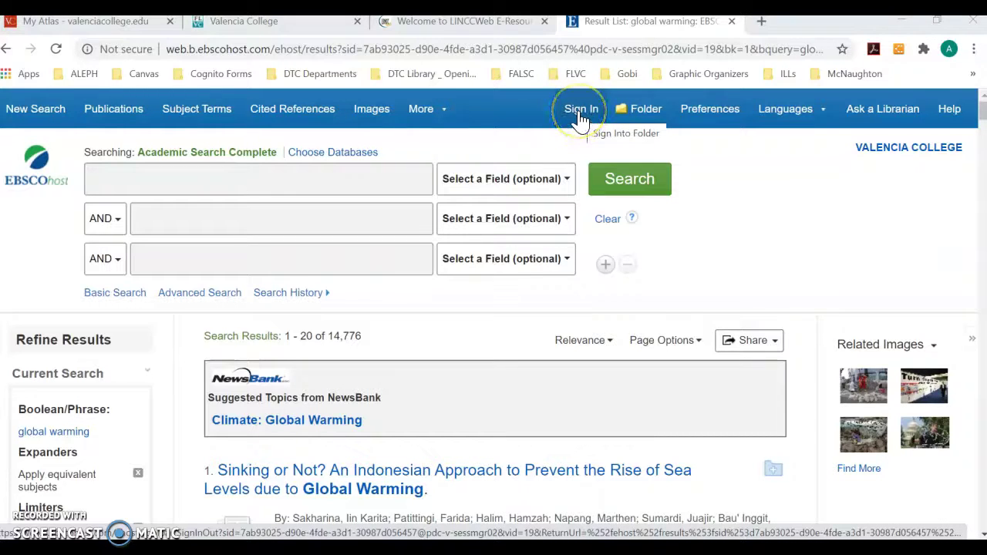
pyautogui.click(579, 116)
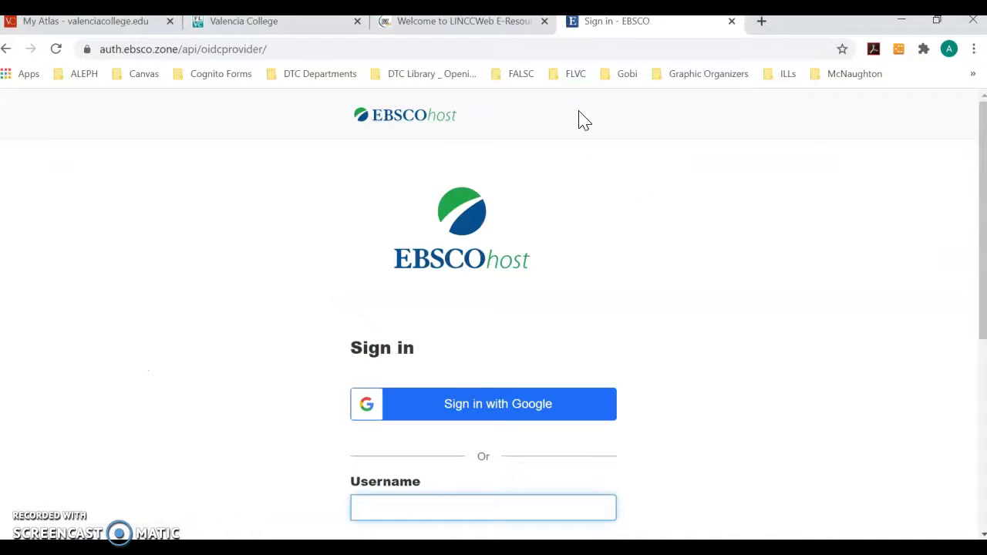
pyautogui.scroll(-1, 553, 306)
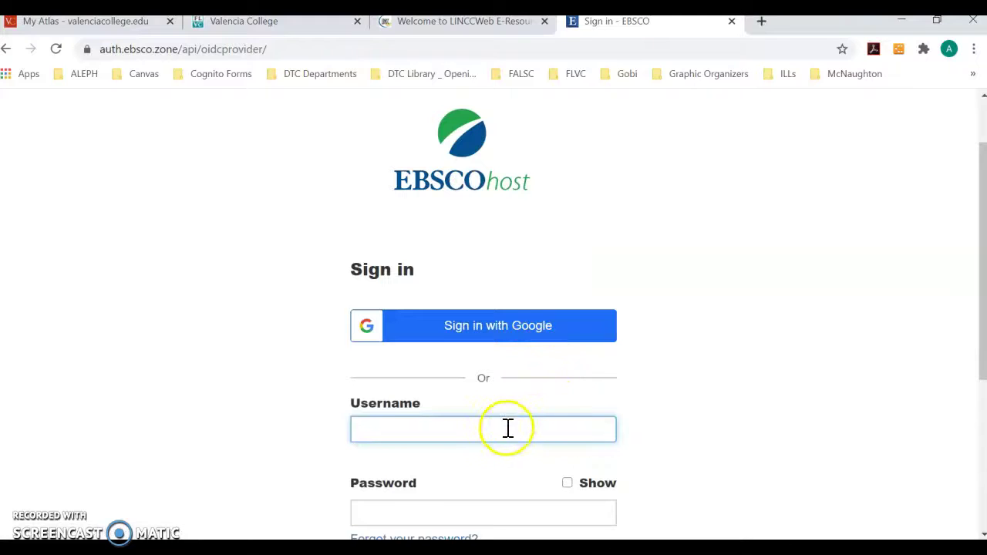
pyautogui.scroll(-1, 474, 419)
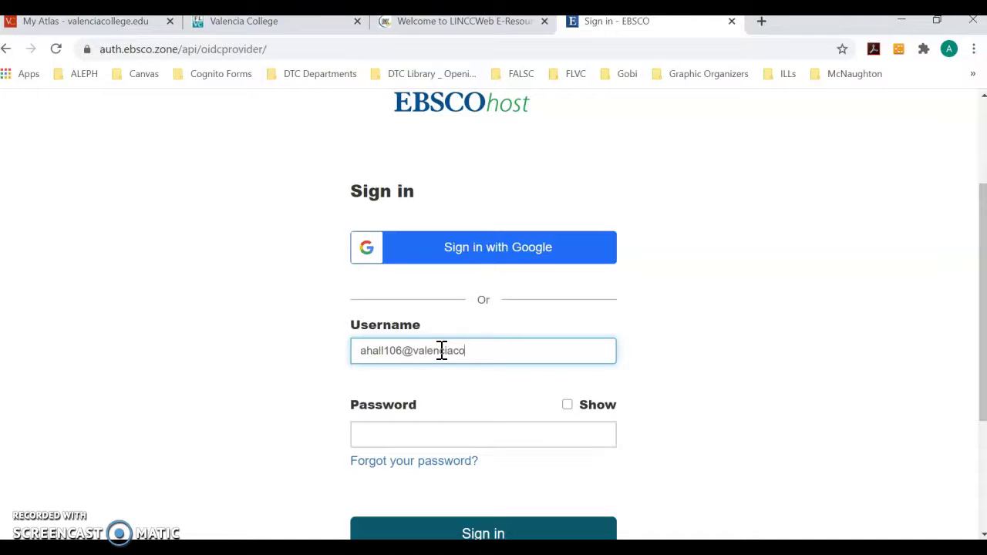
pyautogui.press('Tab')
pyautogui.press('Tab')
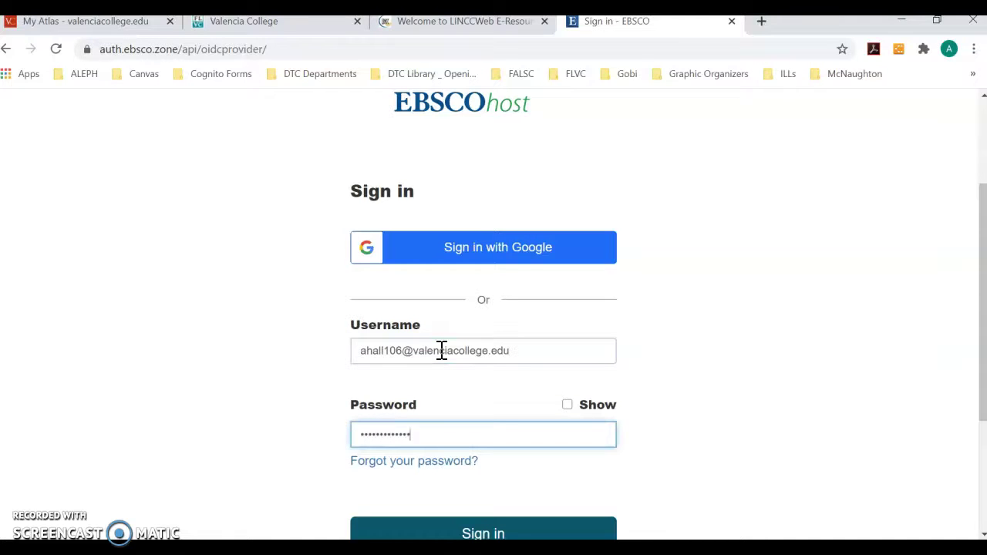
pyautogui.scroll(-1, 451, 401)
pyautogui.click(466, 459)
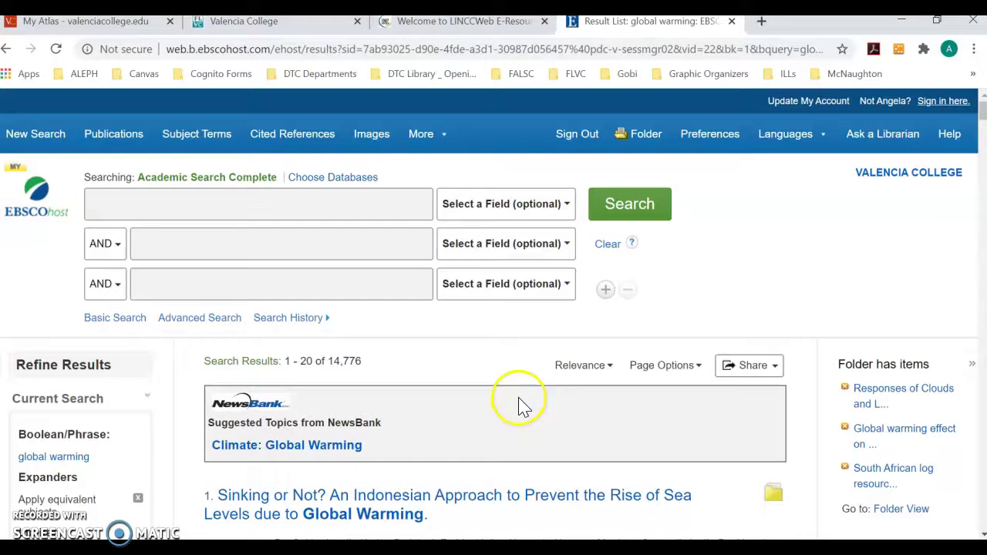
# Add result 5, on the influence of global warming on primary energy consumption in public buildings, to My Folder
pyautogui.scroll(-2, 514, 397)
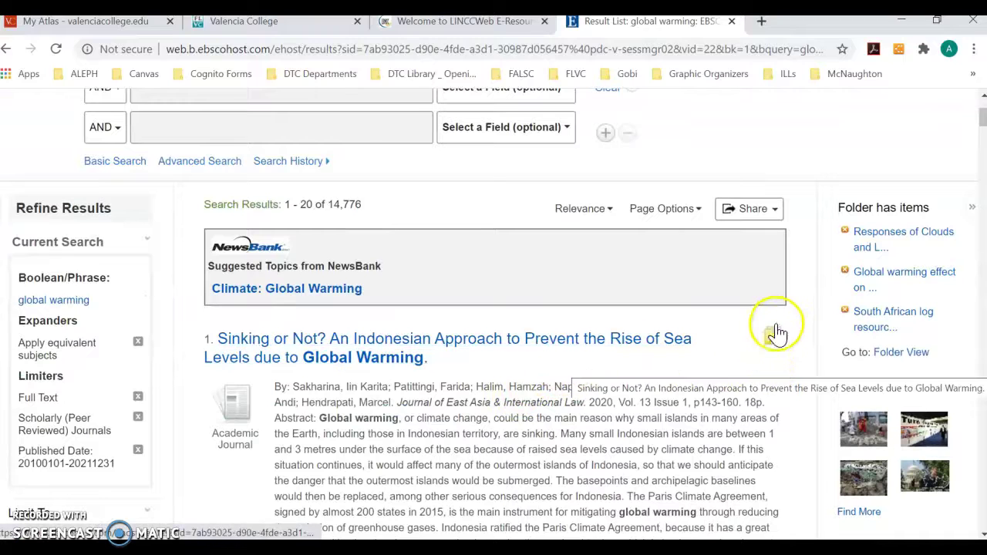
pyautogui.scroll(-2, 745, 286)
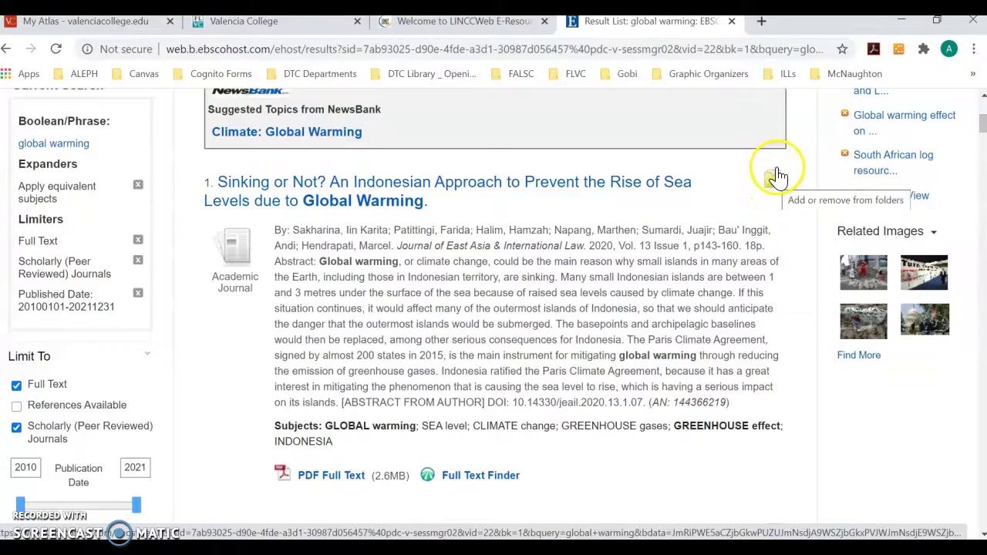
pyautogui.scroll(-20, 764, 201)
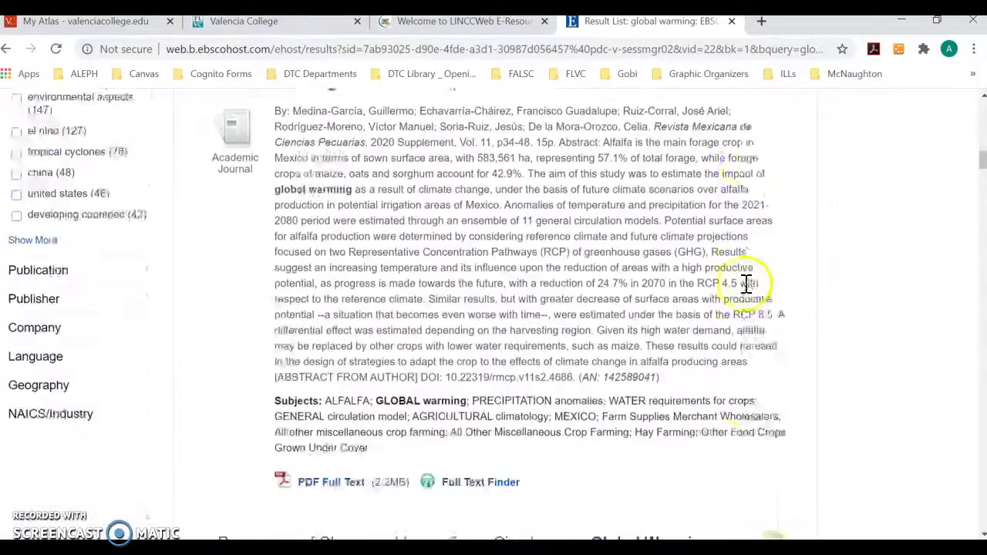
pyautogui.scroll(-6, 744, 301)
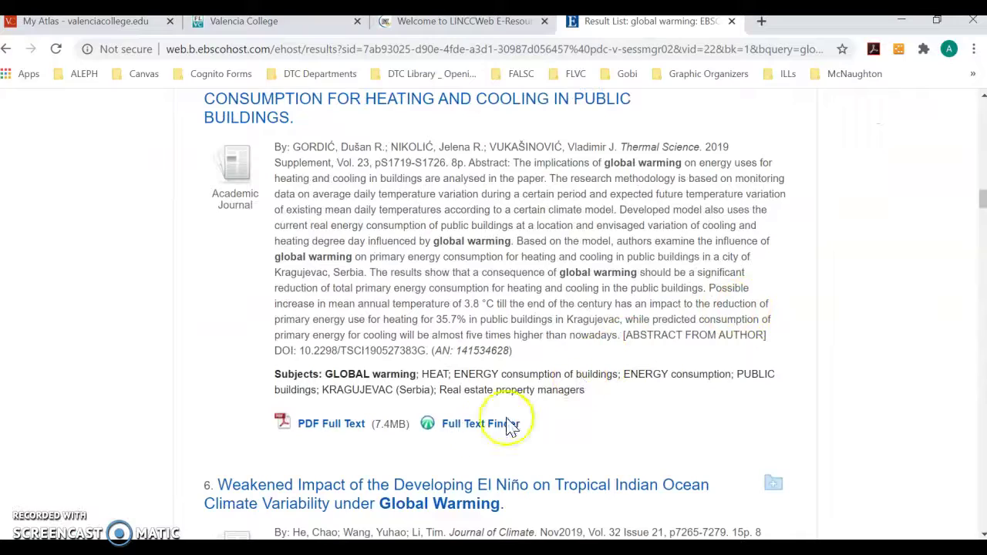
pyautogui.scroll(2, 331, 403)
pyautogui.scroll(-2, 331, 412)
pyautogui.scroll(3, 742, 335)
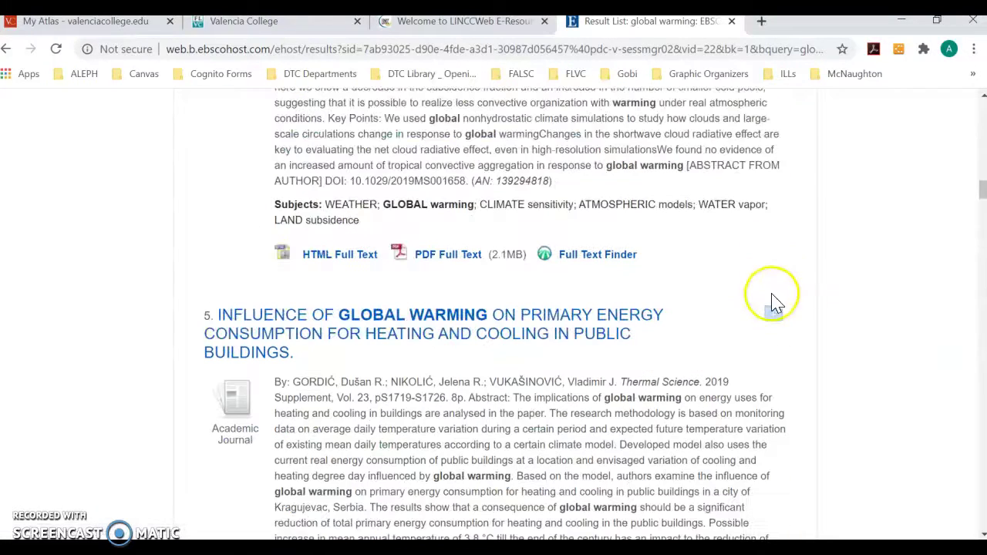
pyautogui.click(772, 316)
pyautogui.click(575, 324)
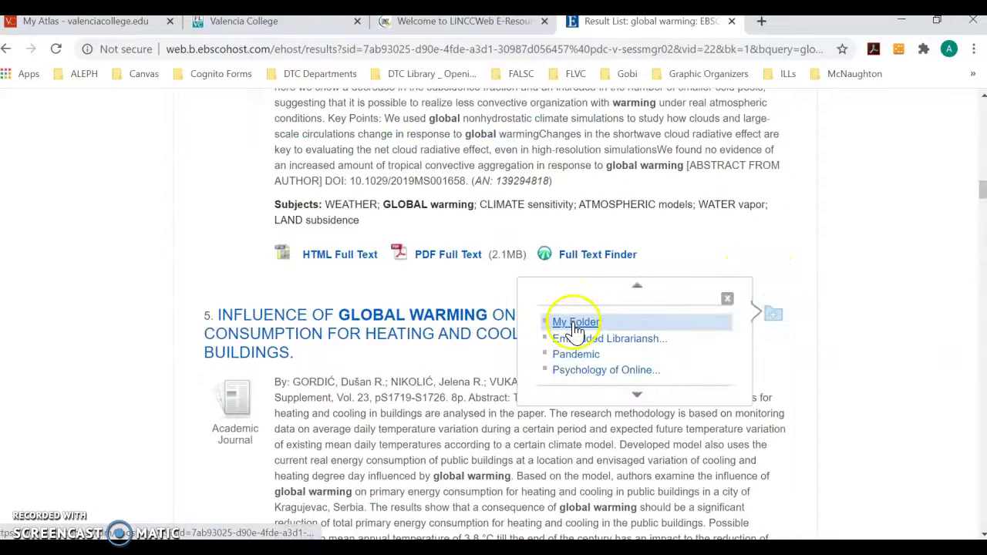
# Add result 6, on the weakened impact of the developing El Niño on Tropical Indian Ocean climate variability, to My Folder
pyautogui.scroll(-4, 771, 324)
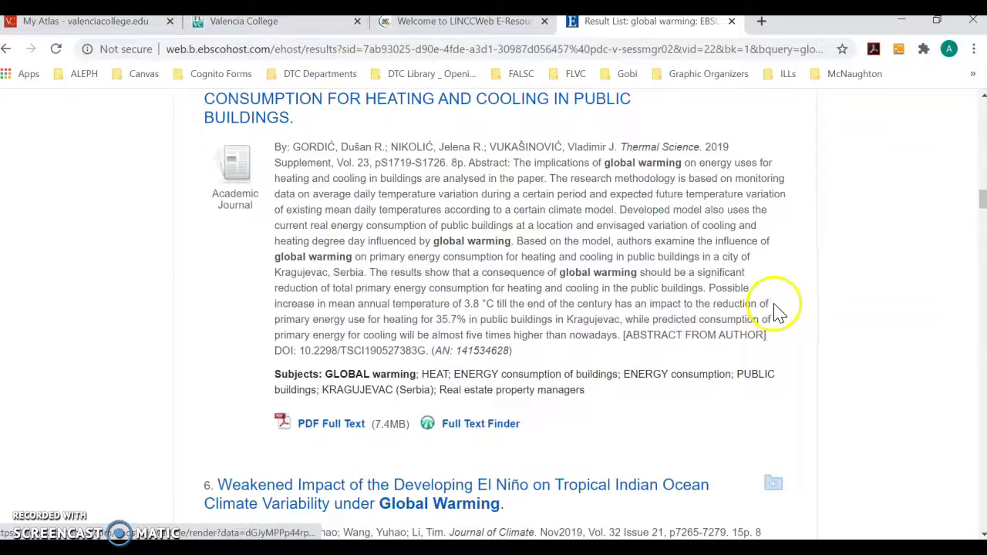
pyautogui.scroll(-2, 773, 324)
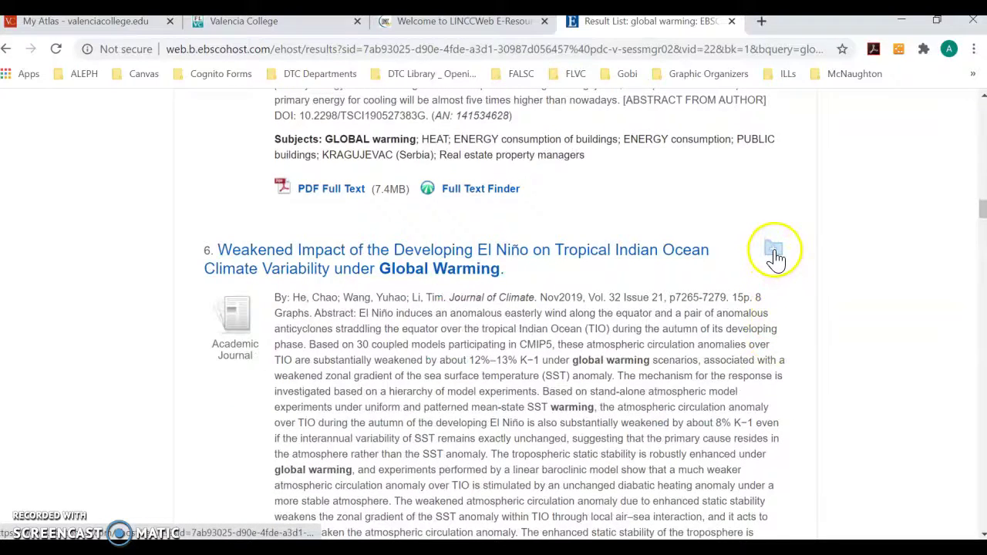
pyautogui.moveTo(773, 252)
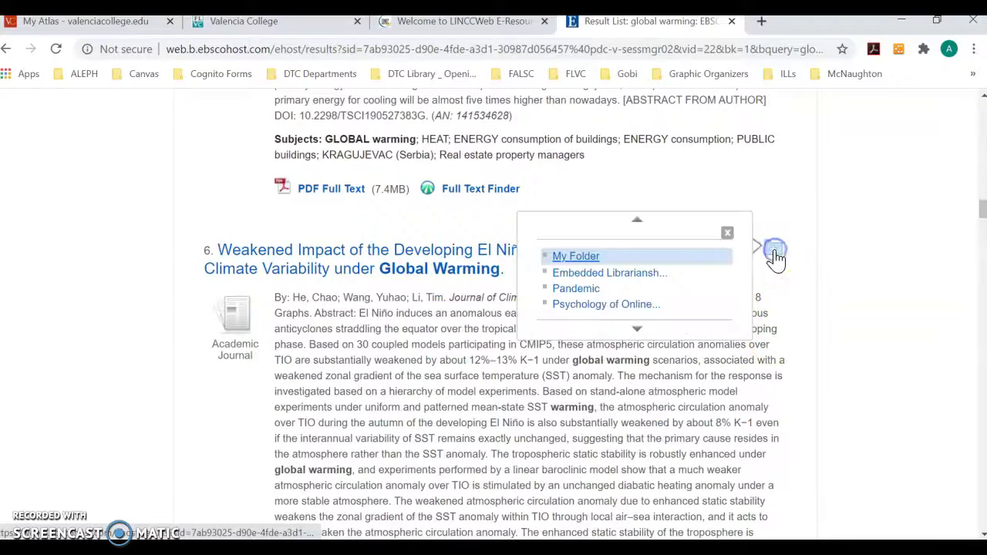
pyautogui.click(589, 261)
# Open the account's folder of saved items from the search results page
pyautogui.scroll(5, 725, 263)
pyautogui.scroll(15, 741, 270)
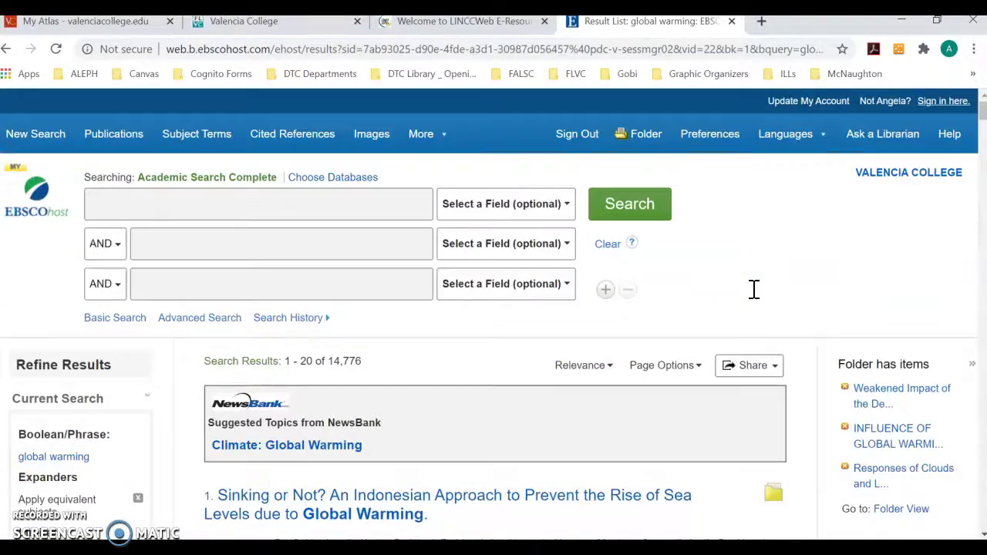
pyautogui.click(647, 135)
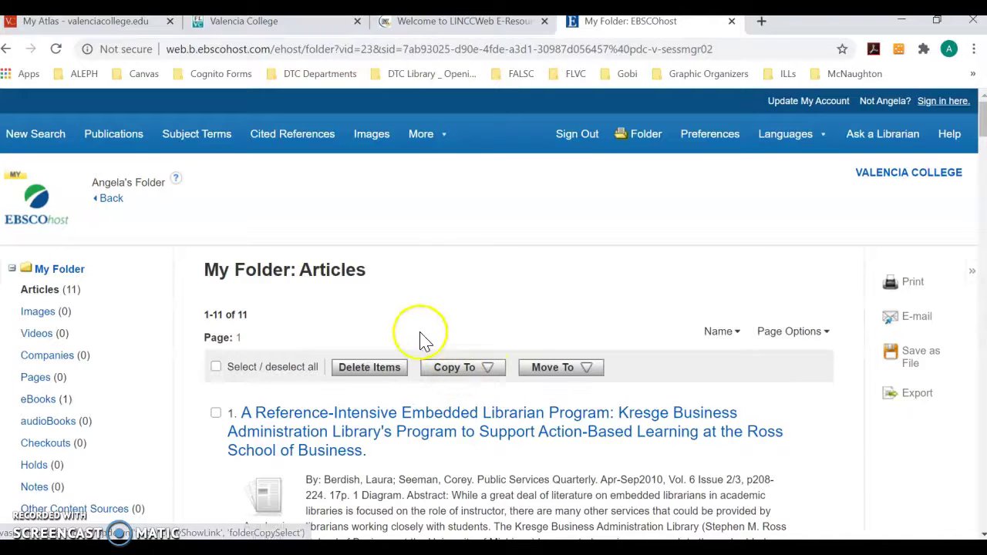
# Create a new custom folder named Global Warming and save it
pyautogui.scroll(-2, 330, 309)
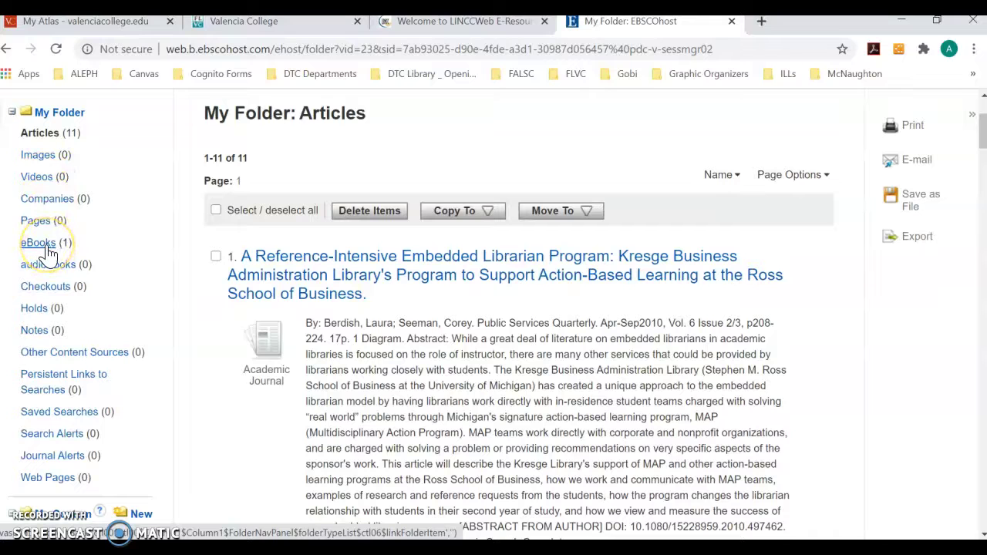
pyautogui.scroll(-1, 49, 264)
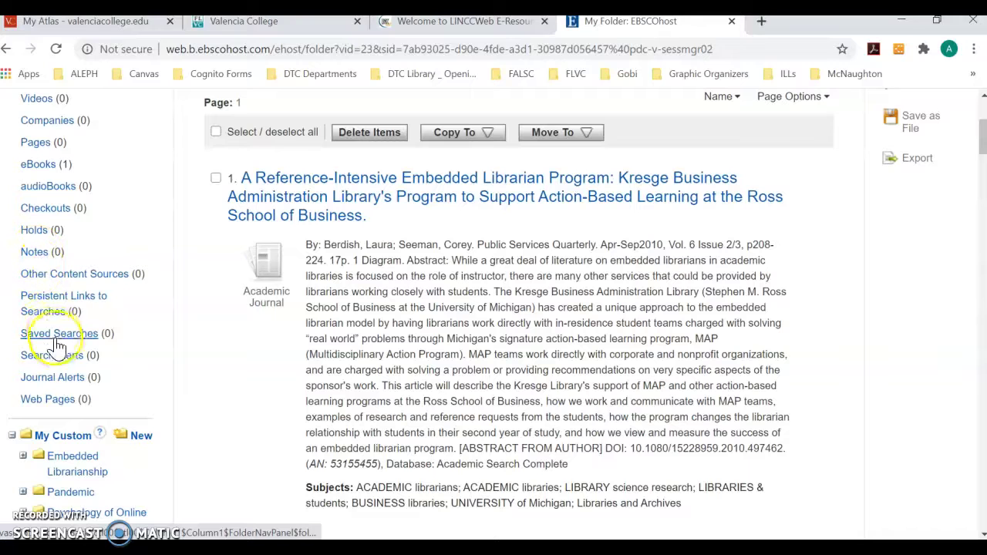
pyautogui.scroll(-1, 52, 341)
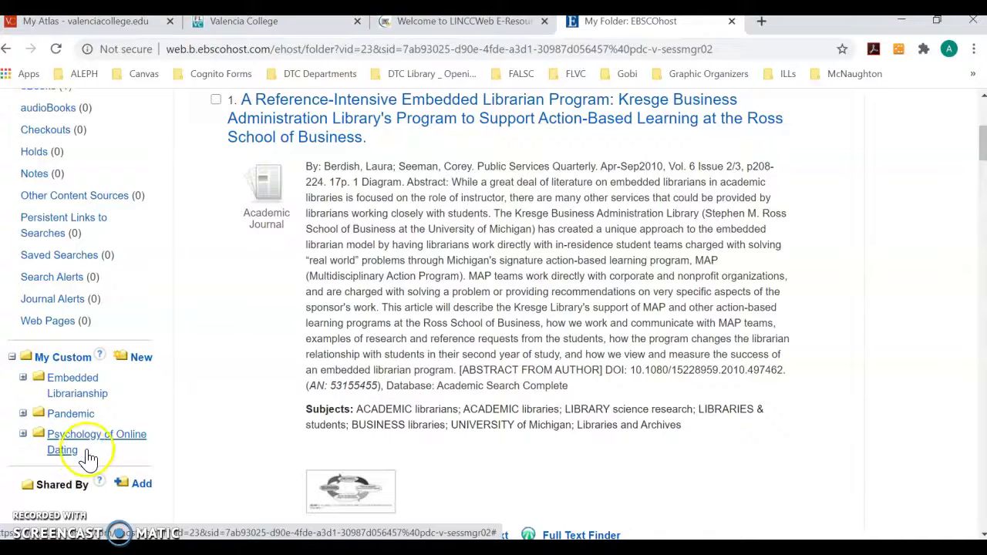
pyautogui.click(139, 359)
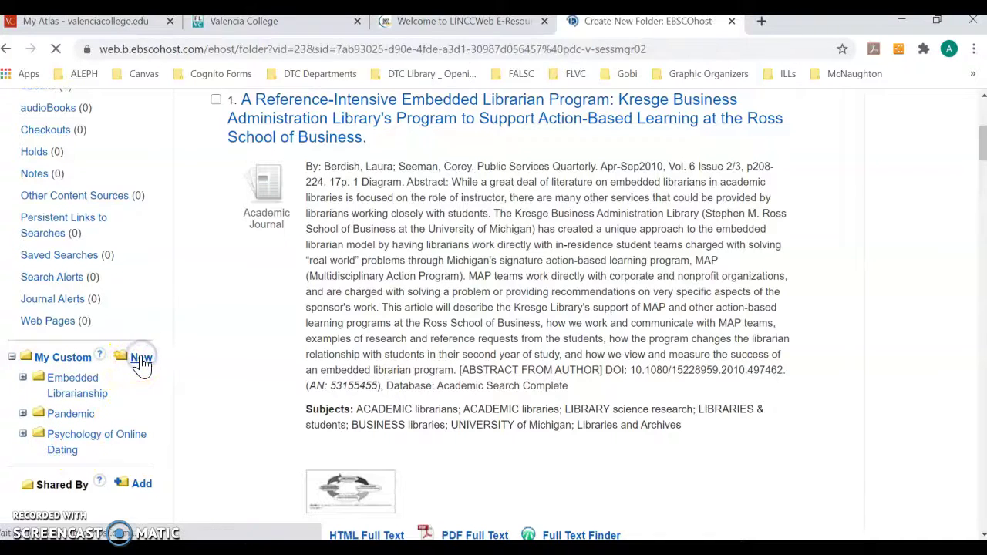
pyautogui.click(357, 297)
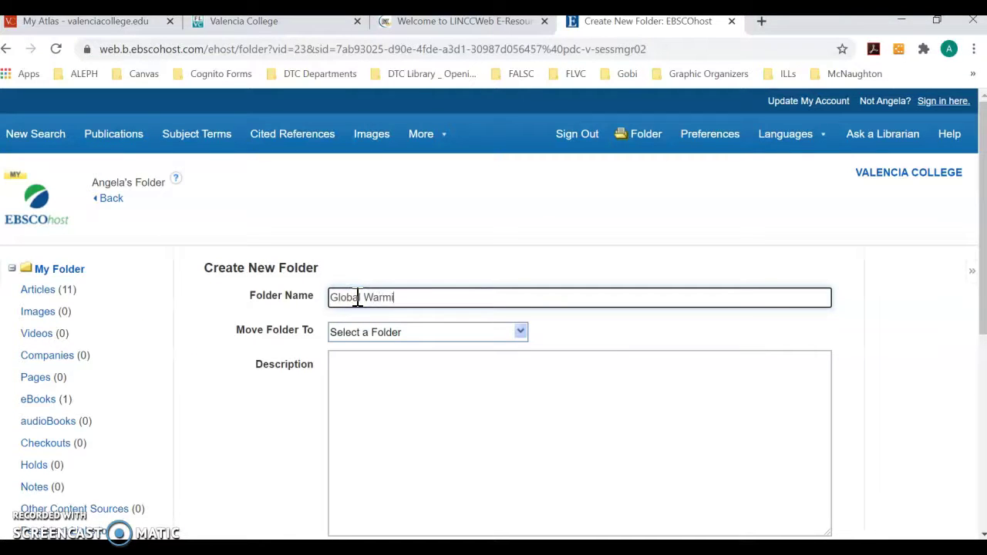
pyautogui.scroll(-3, 275, 386)
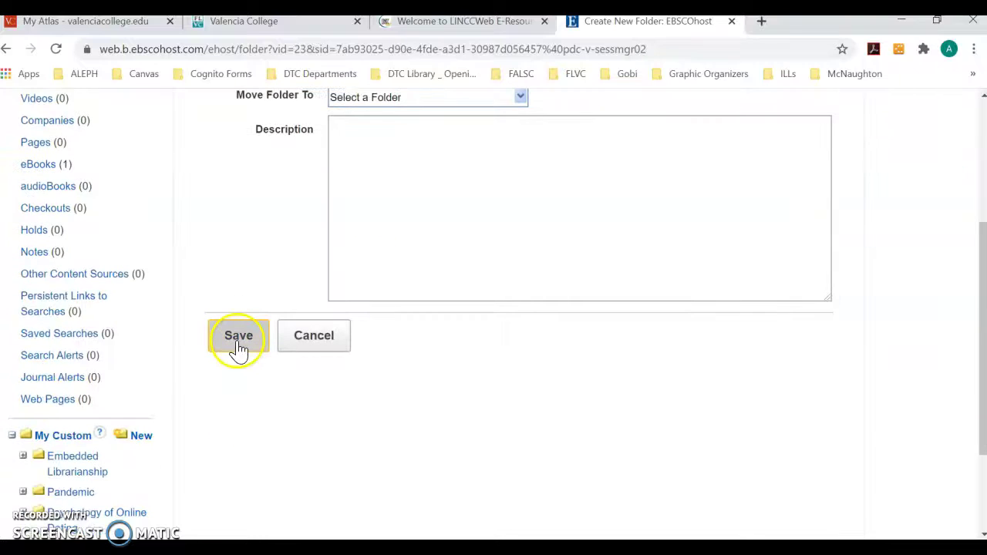
pyautogui.click(238, 343)
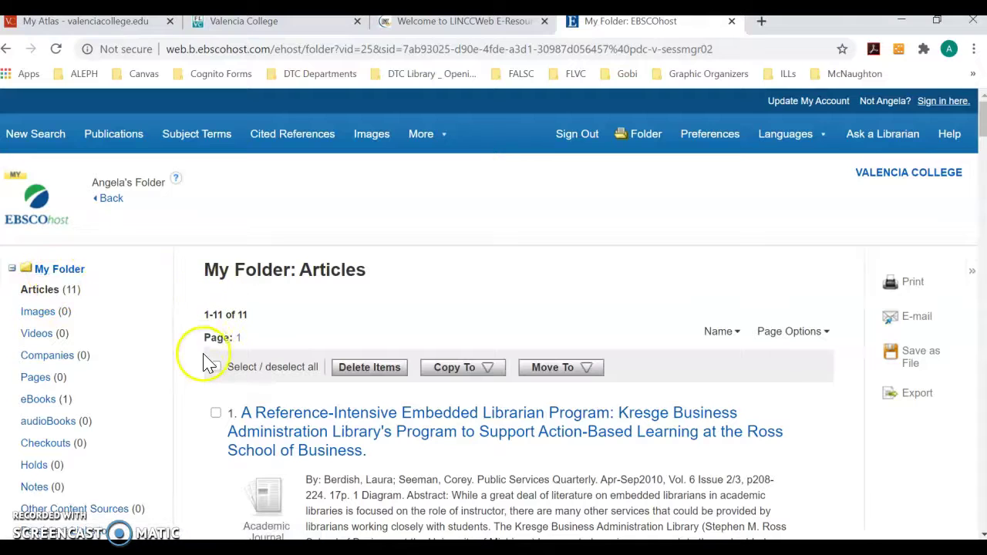
# Select the saved articles on alfalfa production in Mexico and on primary energy consumption for heating and cooling in public buildings
pyautogui.scroll(-3, 205, 363)
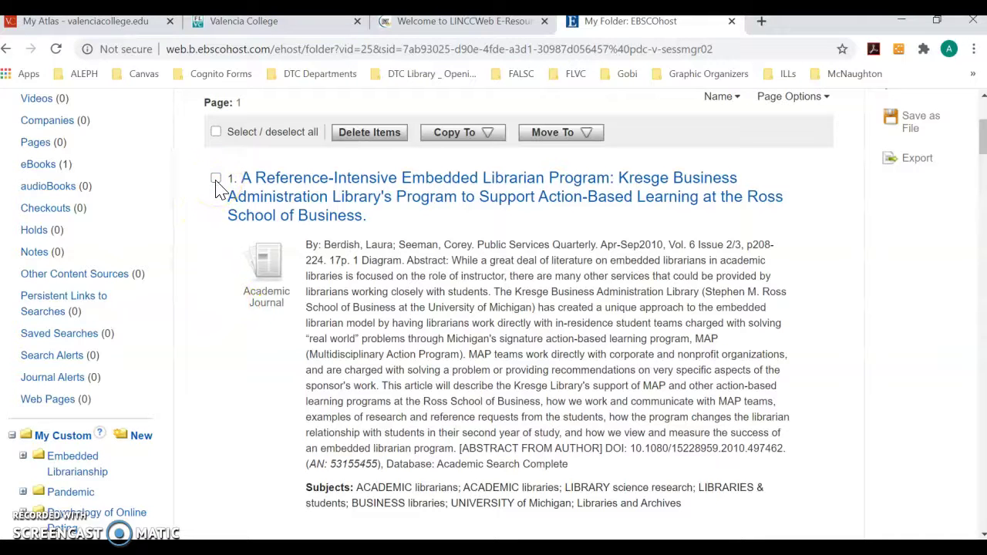
pyautogui.scroll(-3, 218, 188)
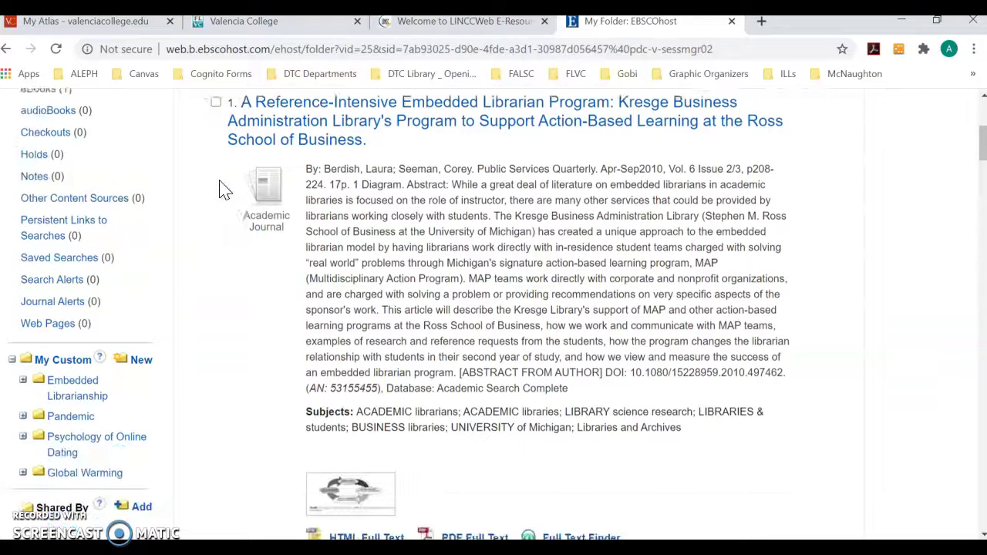
pyautogui.scroll(-4, 234, 204)
pyautogui.scroll(-2, 247, 216)
pyautogui.scroll(-3, 258, 222)
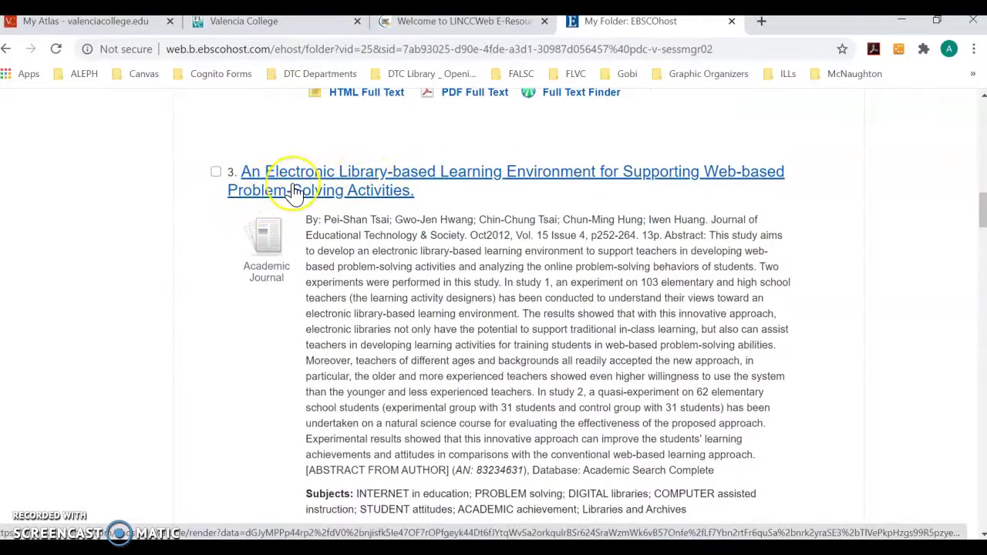
pyautogui.scroll(-1, 293, 193)
pyautogui.scroll(1, 293, 193)
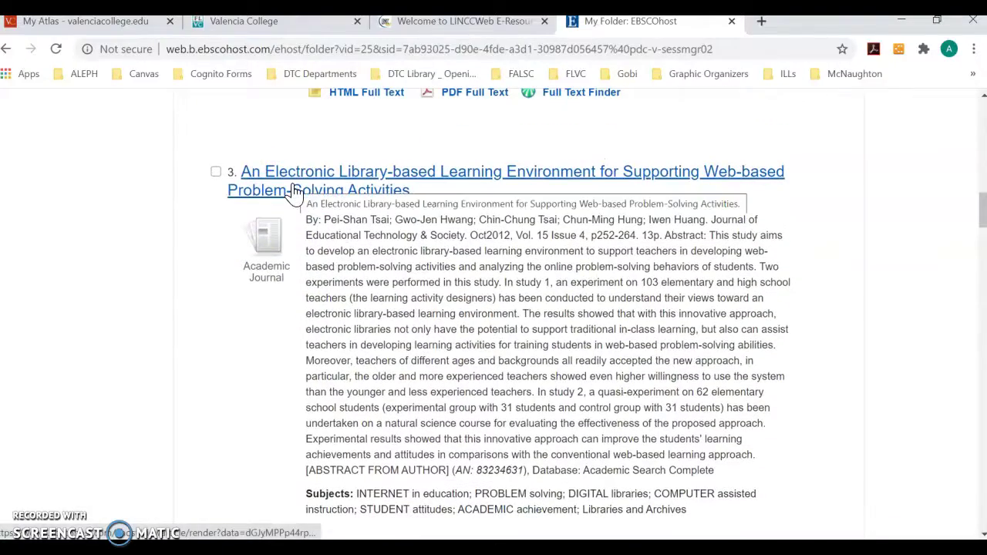
pyautogui.scroll(-5, 320, 193)
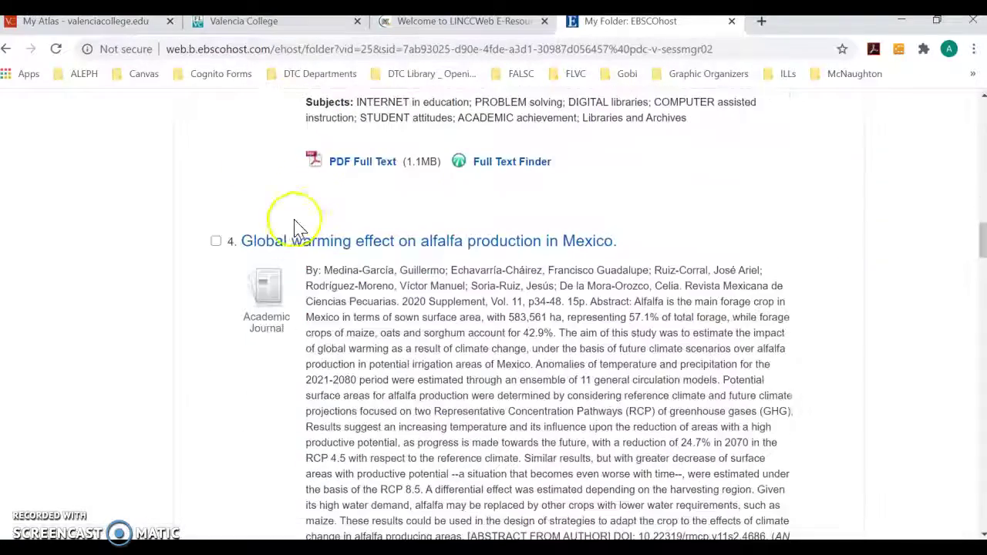
pyautogui.click(216, 241)
pyautogui.scroll(-6, 220, 243)
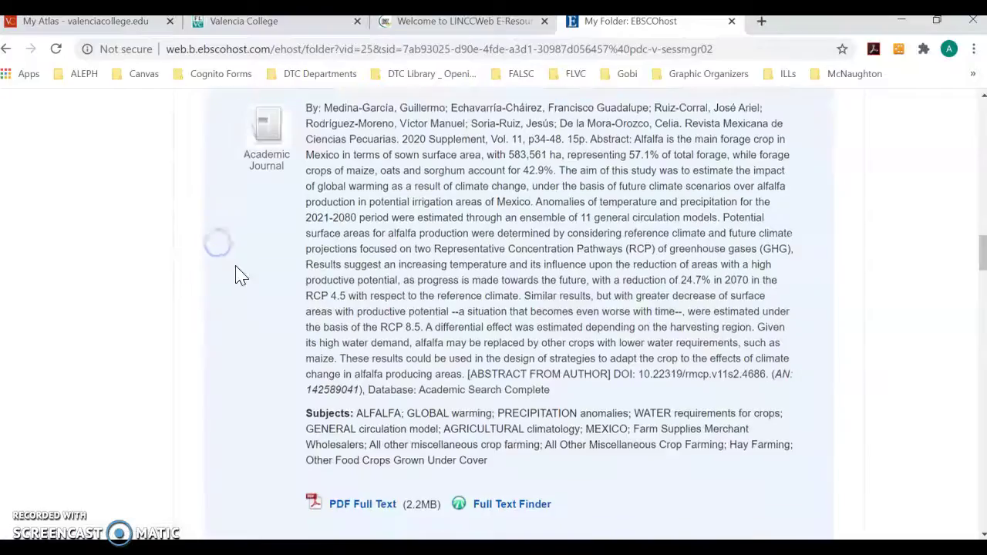
pyautogui.click(216, 276)
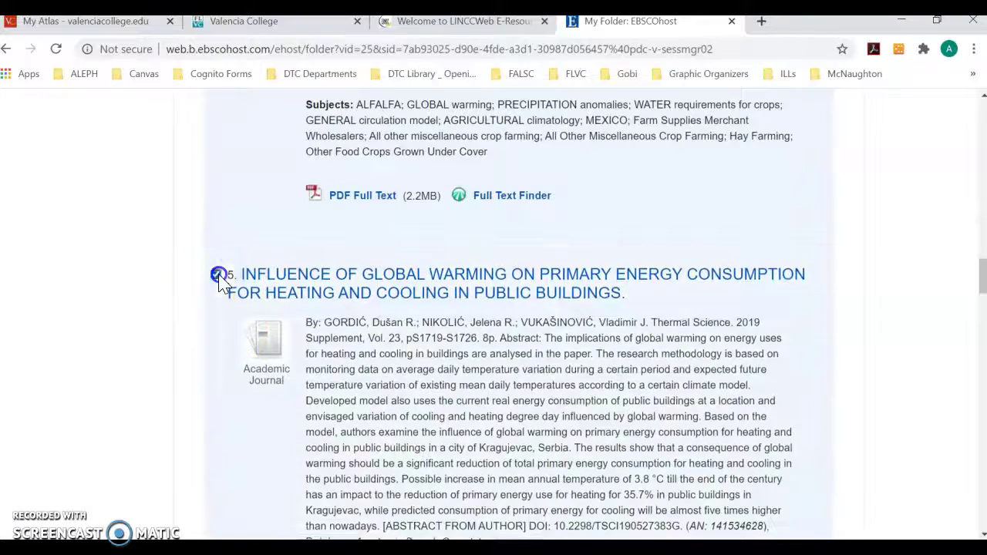
# Add the articles on responses of clouds and large-scale circulation and on Indonesia's approach to rising sea levels to the selection
pyautogui.scroll(-6, 236, 286)
pyautogui.scroll(-4, 248, 290)
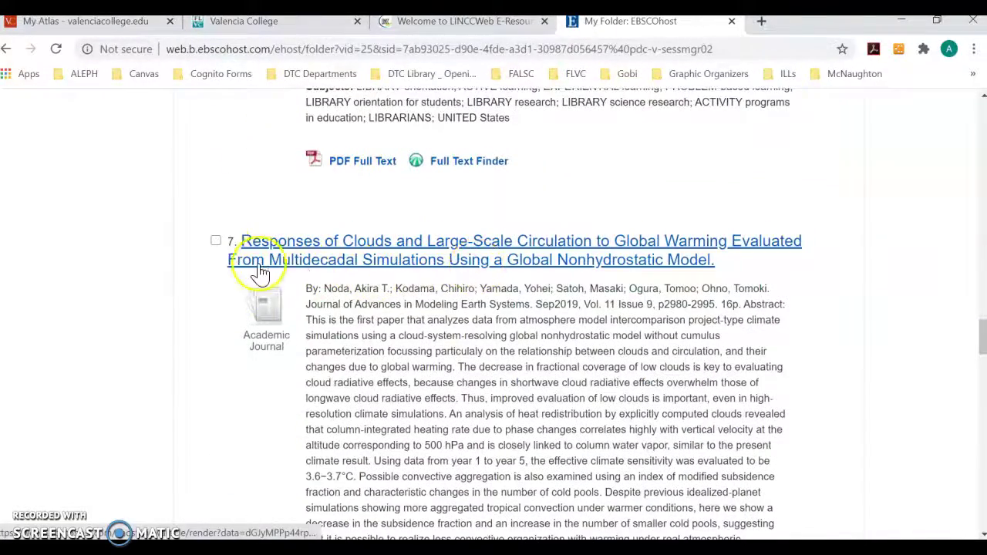
pyautogui.click(216, 241)
pyautogui.scroll(-6, 231, 255)
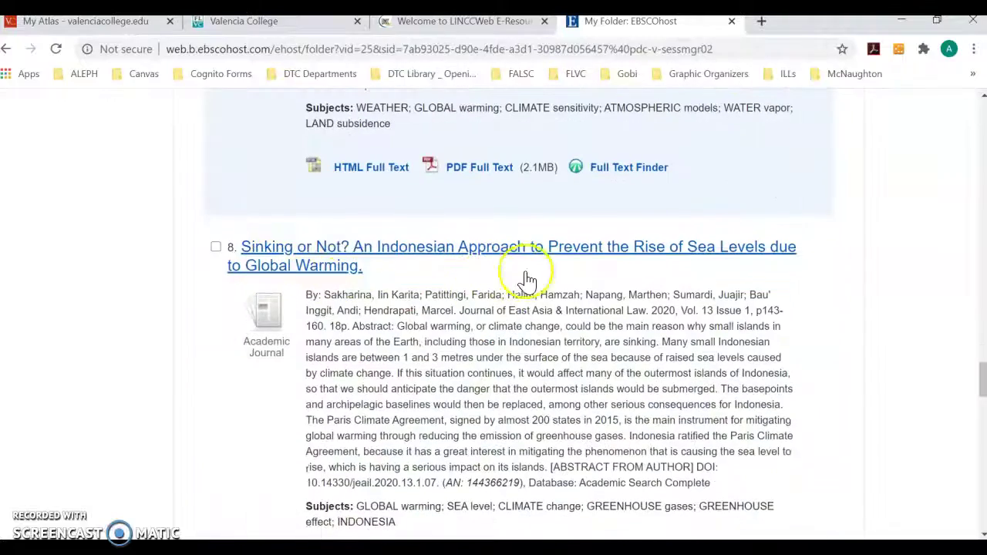
pyautogui.click(216, 246)
# Also select article 9 on South African log resources and article 11 on the weakened impact of the developing El Niño
pyautogui.scroll(-3, 286, 270)
pyautogui.scroll(-3, 285, 270)
pyautogui.click(216, 175)
pyautogui.scroll(-4, 301, 204)
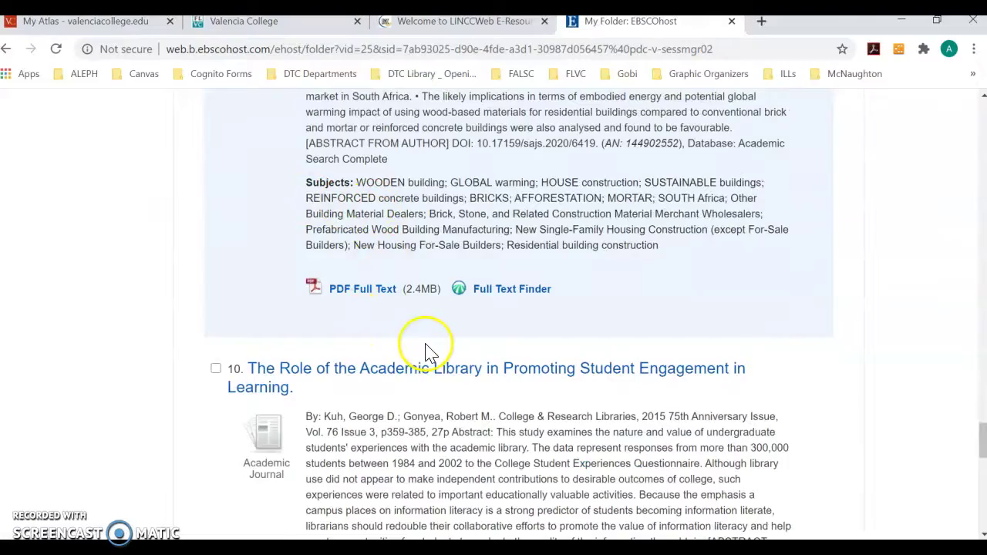
pyautogui.scroll(-6, 430, 351)
pyautogui.click(216, 268)
pyautogui.scroll(-6, 271, 287)
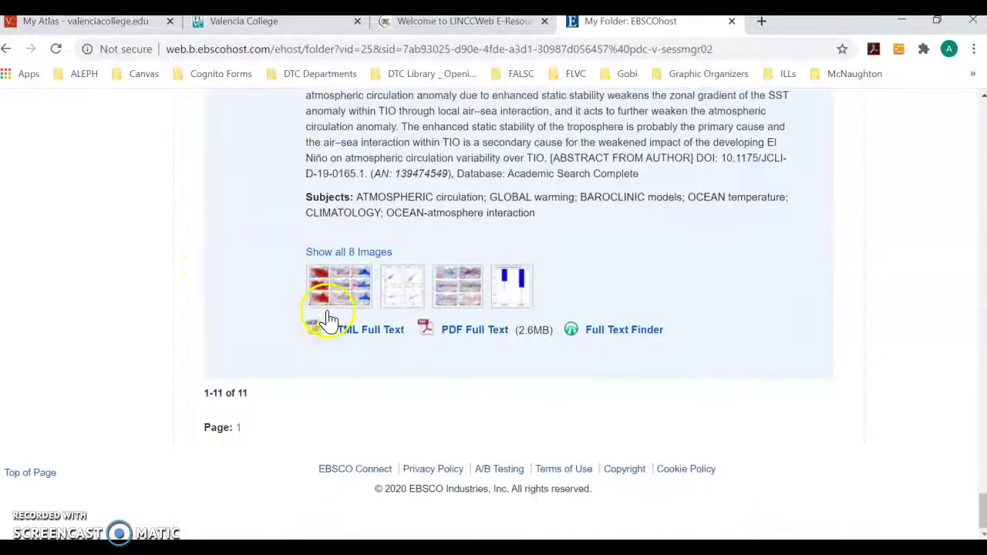
# Move the selected articles from My Folder to the Global Warming custom folder
pyautogui.scroll(20, 663, 214)
pyautogui.scroll(10, 566, 199)
pyautogui.scroll(15, 613, 243)
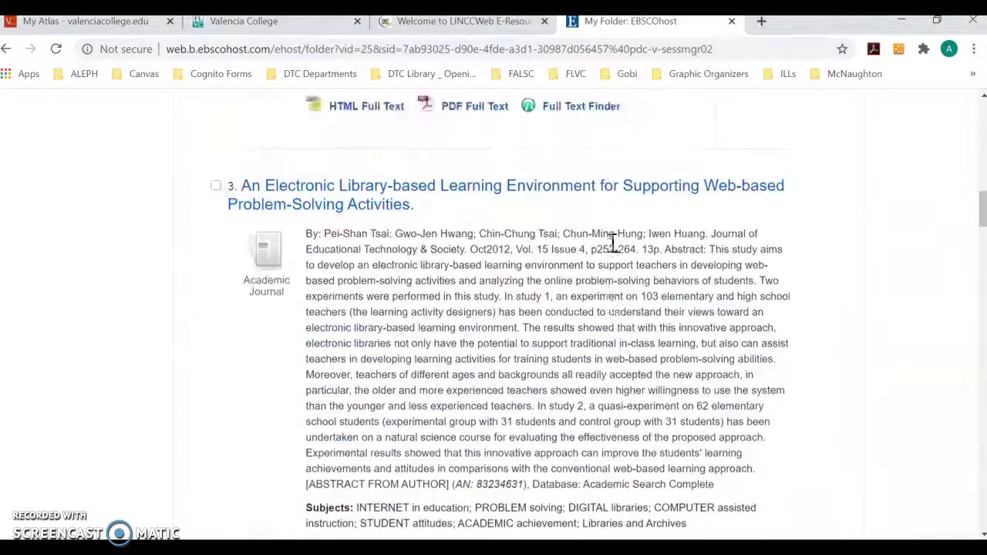
pyautogui.scroll(-3, 582, 231)
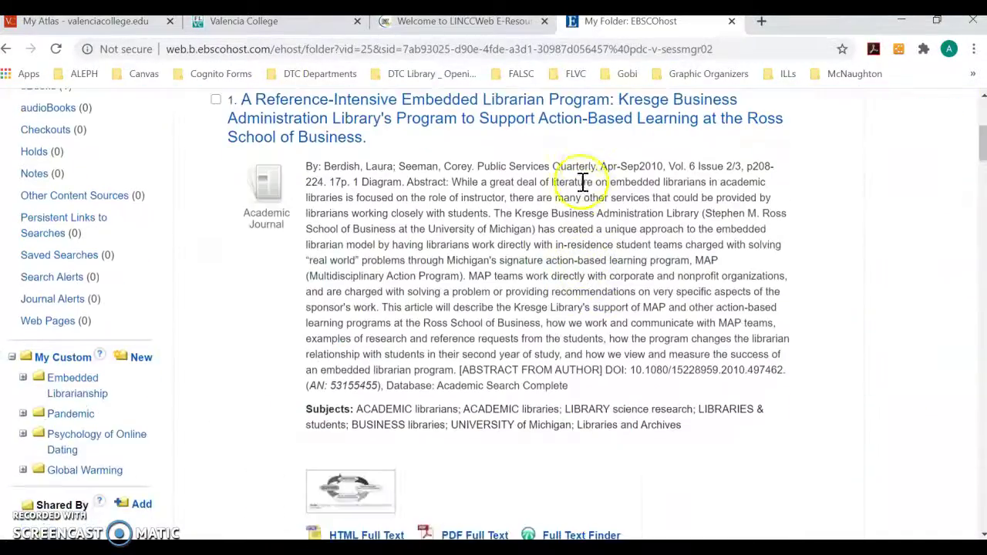
pyautogui.scroll(4, 598, 193)
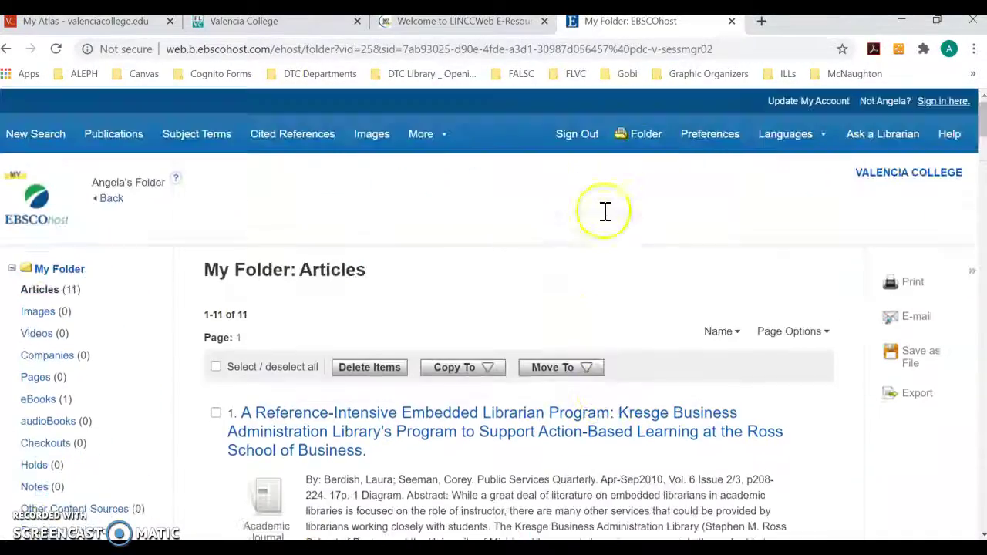
pyautogui.click(586, 373)
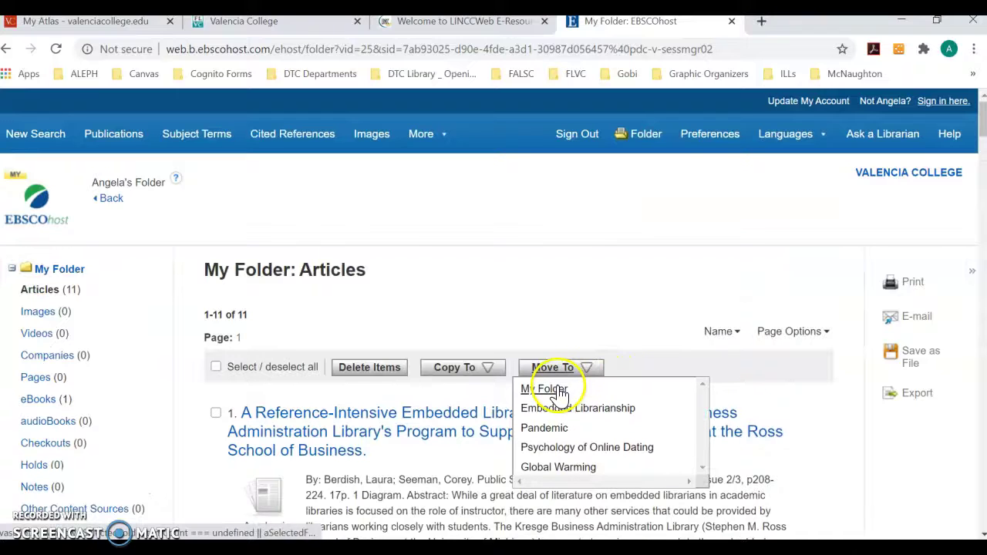
pyautogui.click(551, 468)
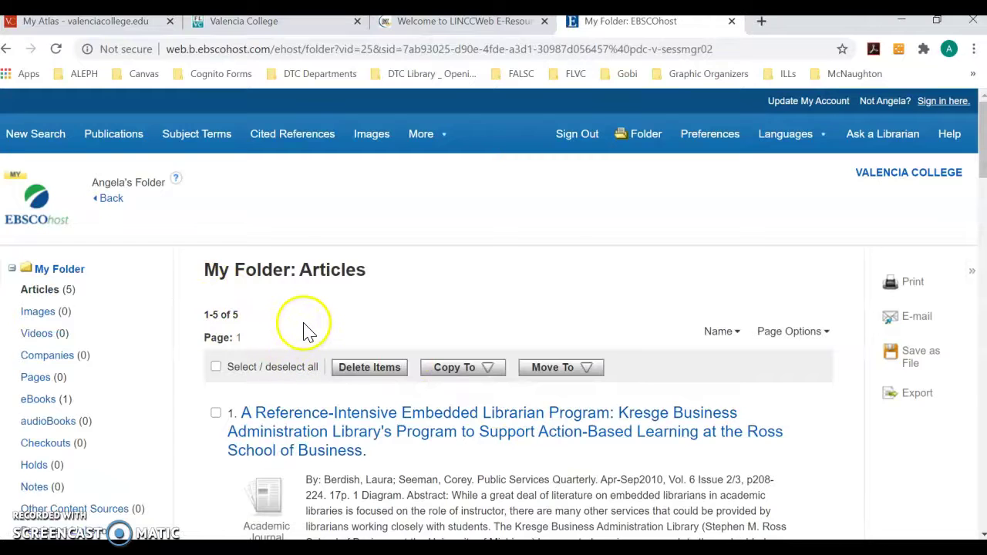
# Expand the Global Warming custom folder and check the articles filed in it
pyautogui.scroll(-4, 307, 332)
pyautogui.scroll(-3, 307, 320)
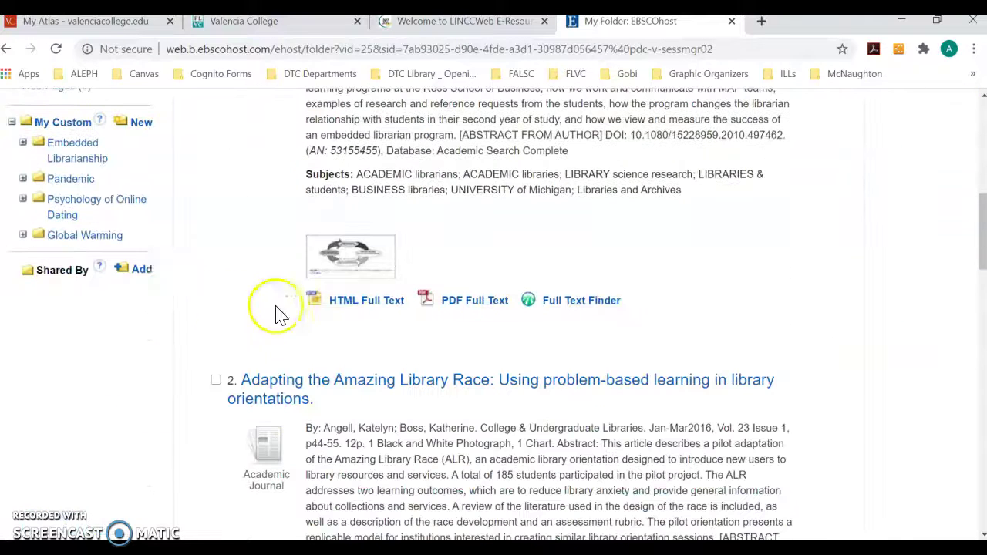
pyautogui.click(23, 236)
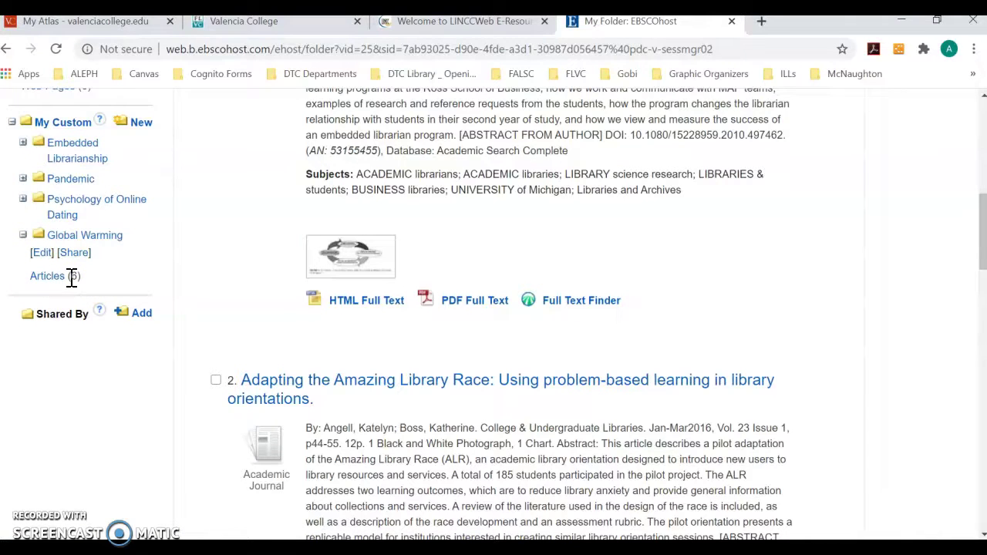
pyautogui.click(58, 284)
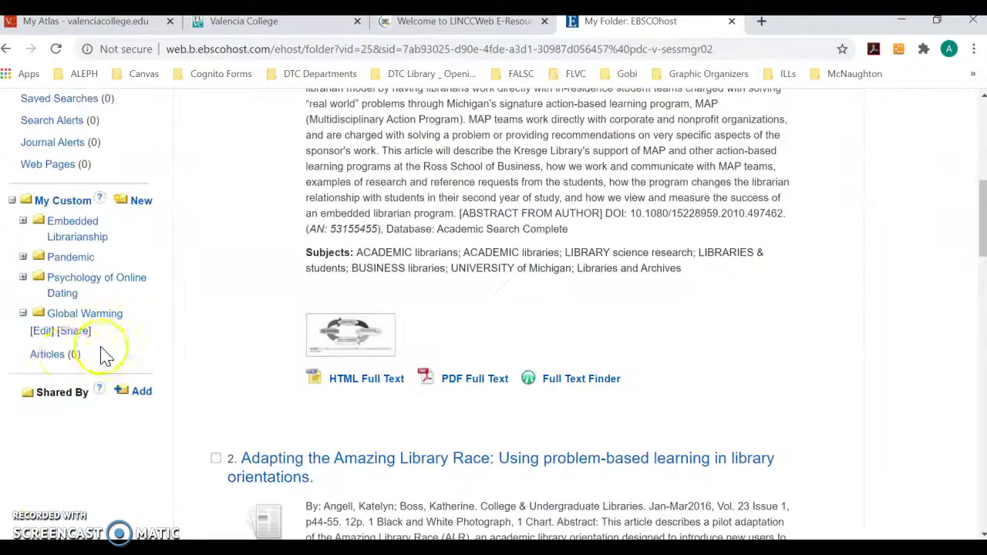
pyautogui.click(65, 314)
pyautogui.click(65, 323)
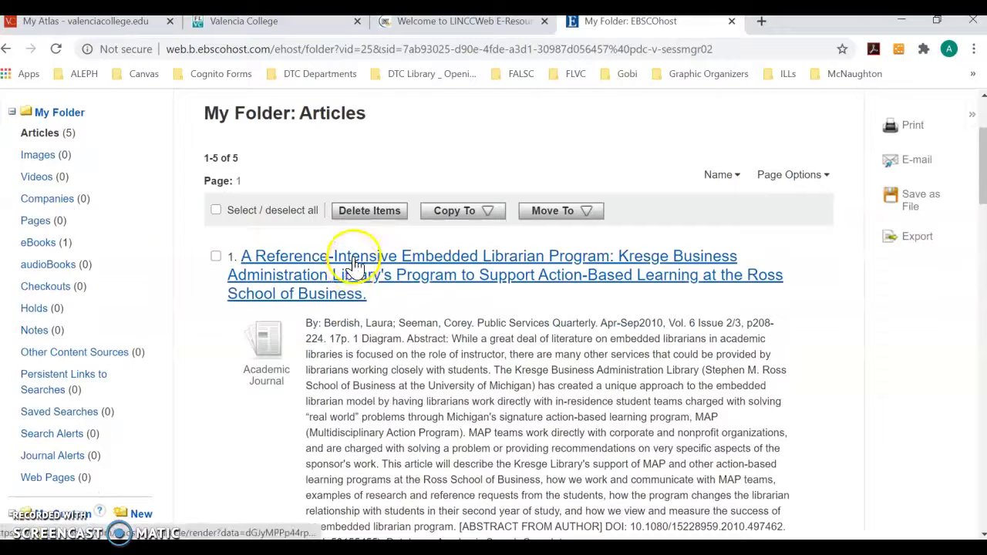
# View the Global Warming folder's edit form and its sharing options with the e-mail invitation form
pyautogui.scroll(-3, 332, 248)
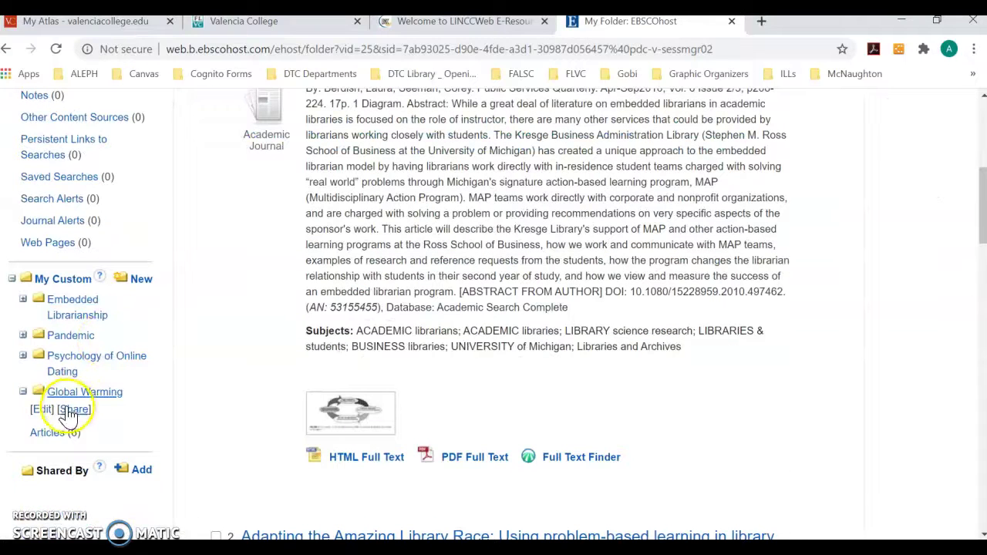
pyautogui.click(41, 409)
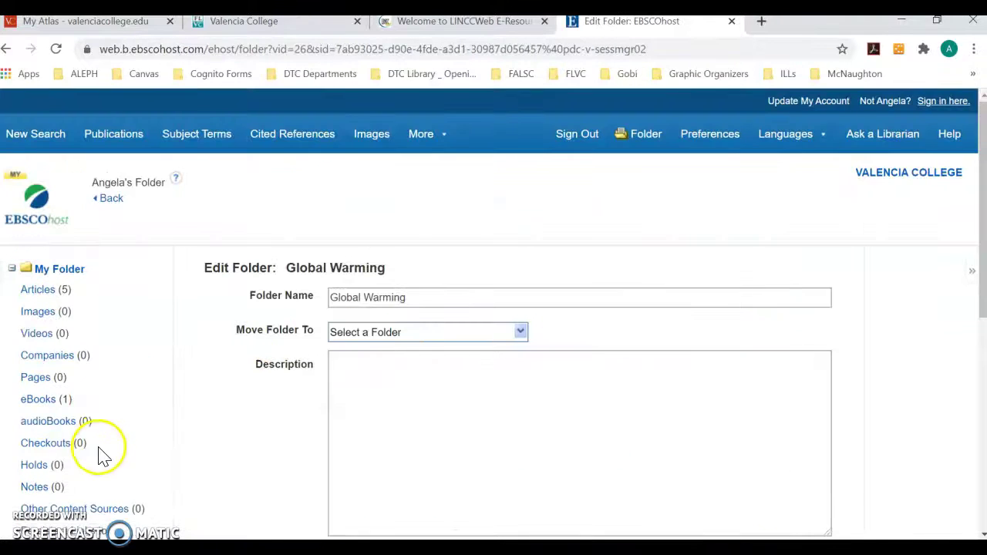
pyautogui.scroll(-5, 100, 458)
pyautogui.click(80, 410)
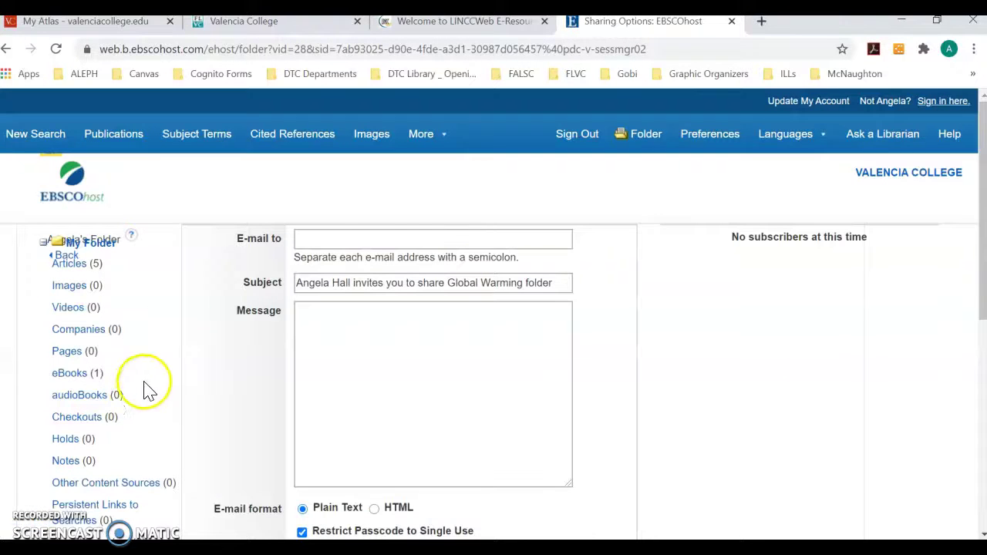
pyautogui.scroll(-4, 185, 327)
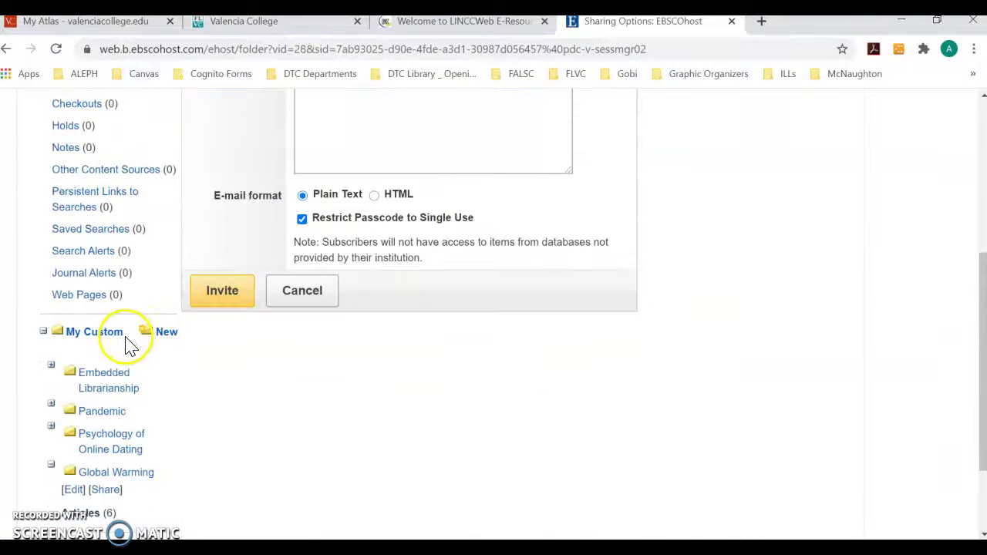
pyautogui.scroll(-2, 131, 343)
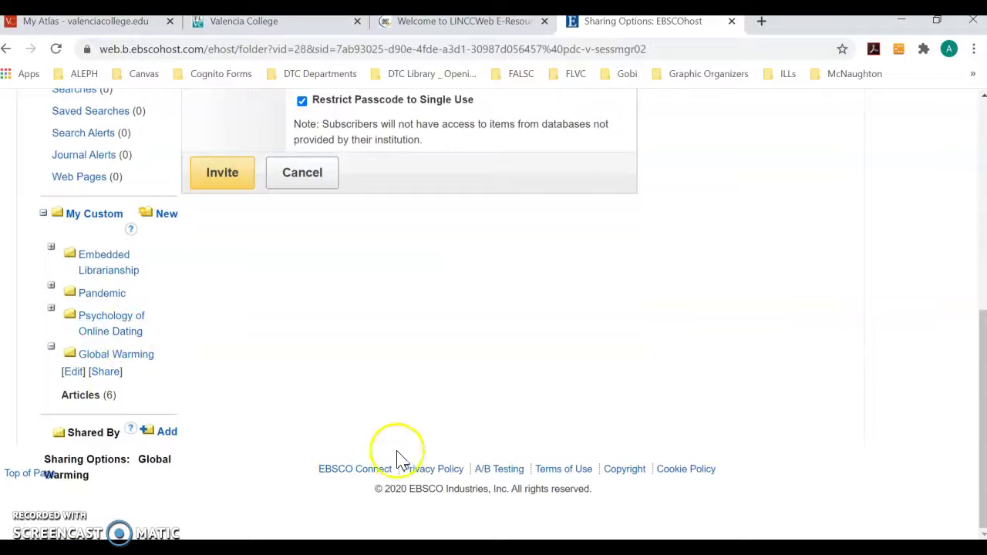